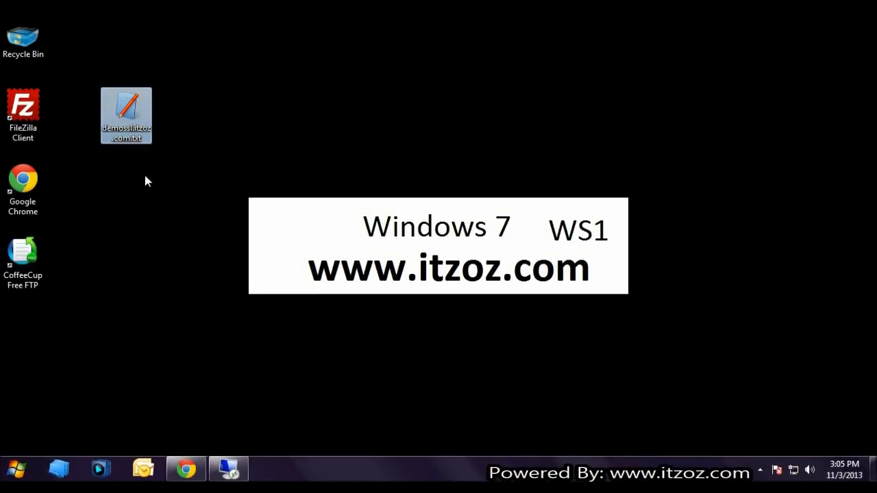
Copy the full CSR text from demossl.itzoz.com.txt in Notepad
double_click(126, 115)
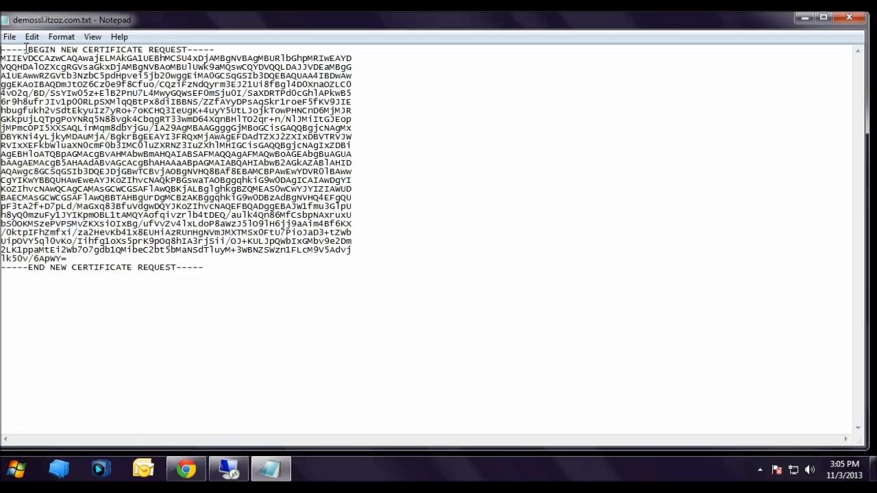
drag(1, 50, 229, 281)
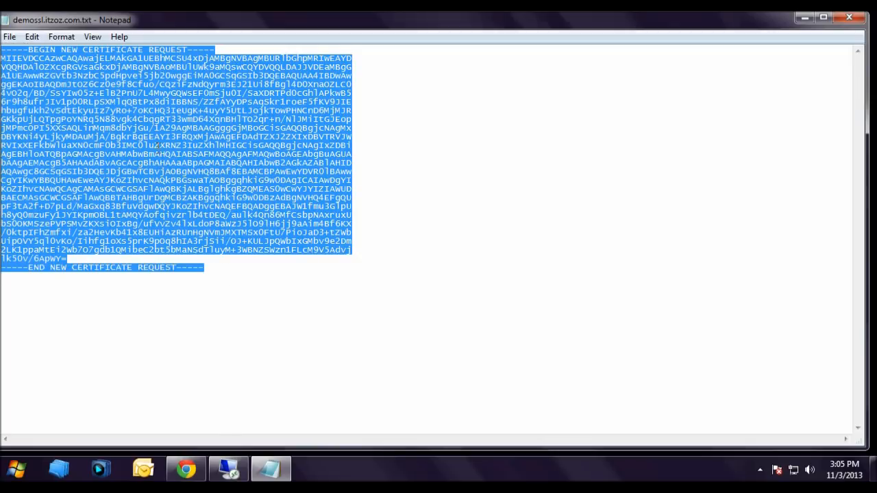
right_click(126, 100)
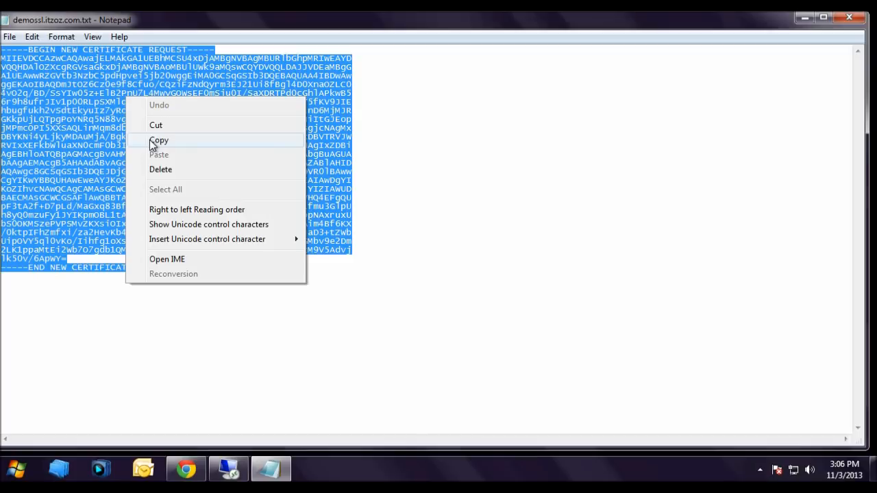
click(158, 140)
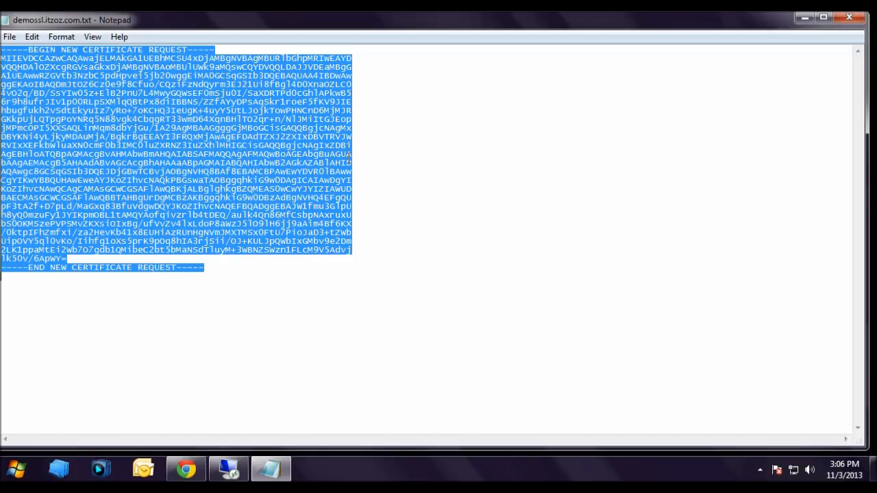
Leave Notepad and return Chrome to the GoDaddy account page, closing the certificate services page
click(848, 18)
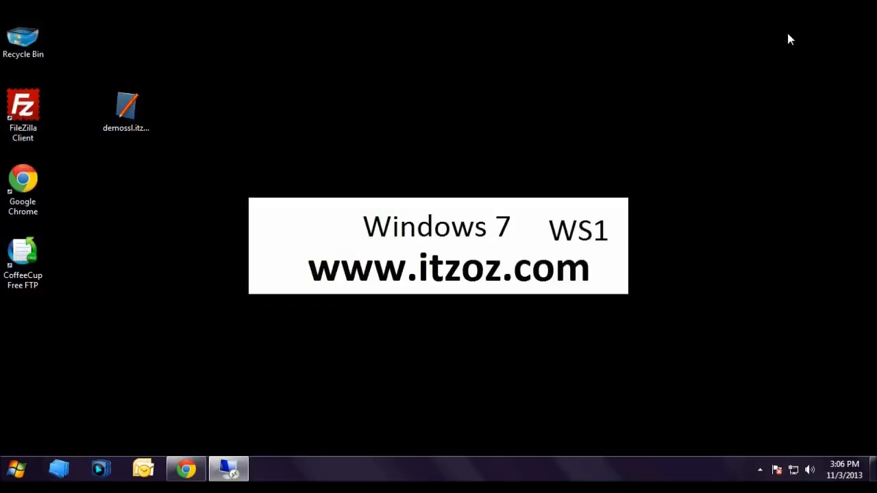
click(186, 469)
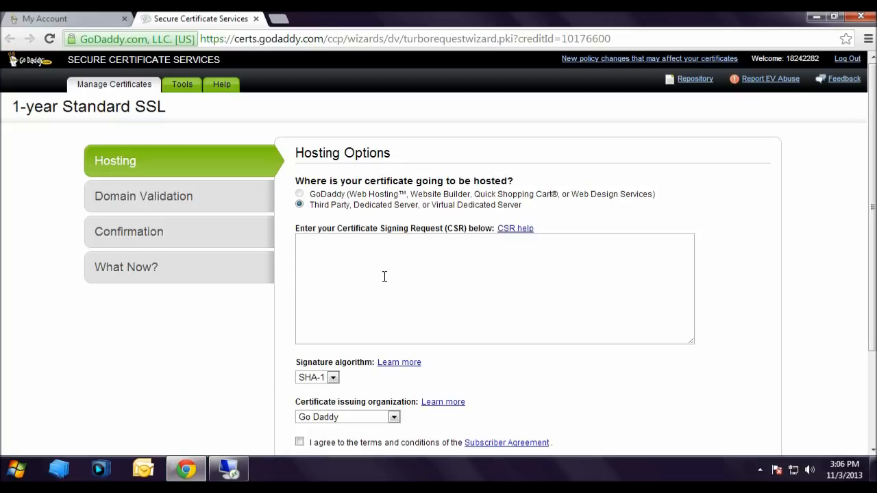
click(255, 19)
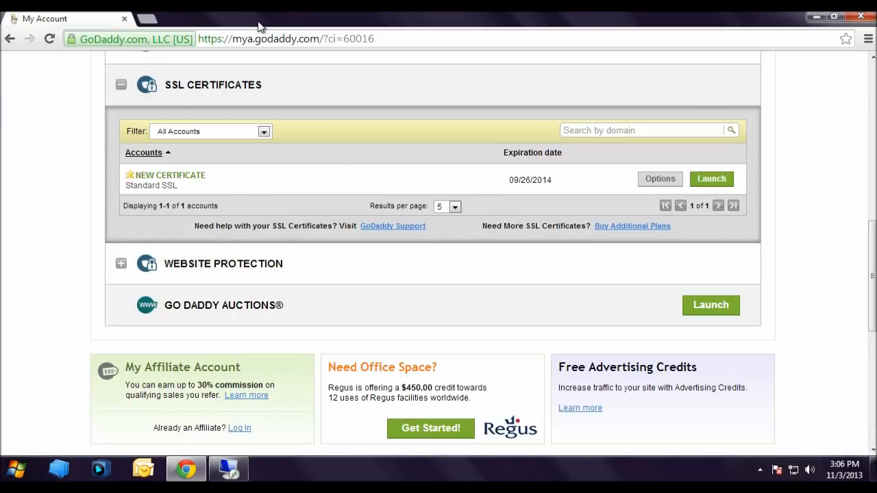
scroll(44, 132, up, 5)
scroll(44, 132, up, 5)
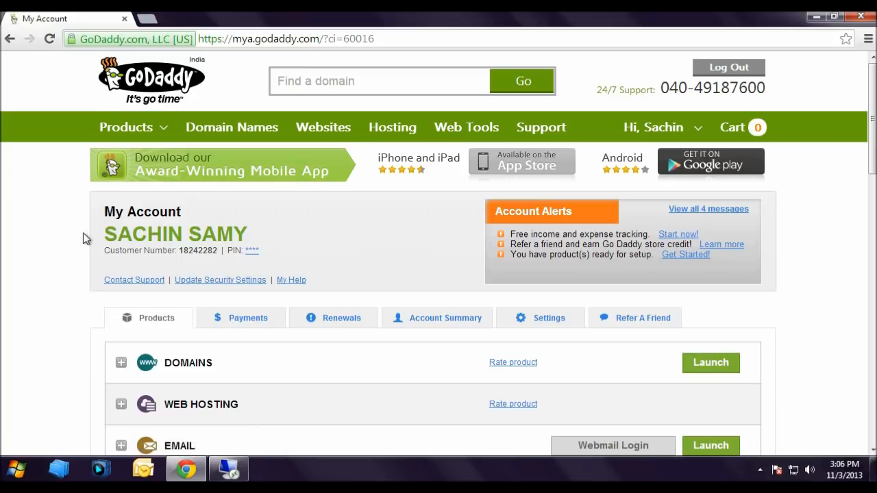
scroll(86, 238, down, 5)
scroll(82, 234, down, 3)
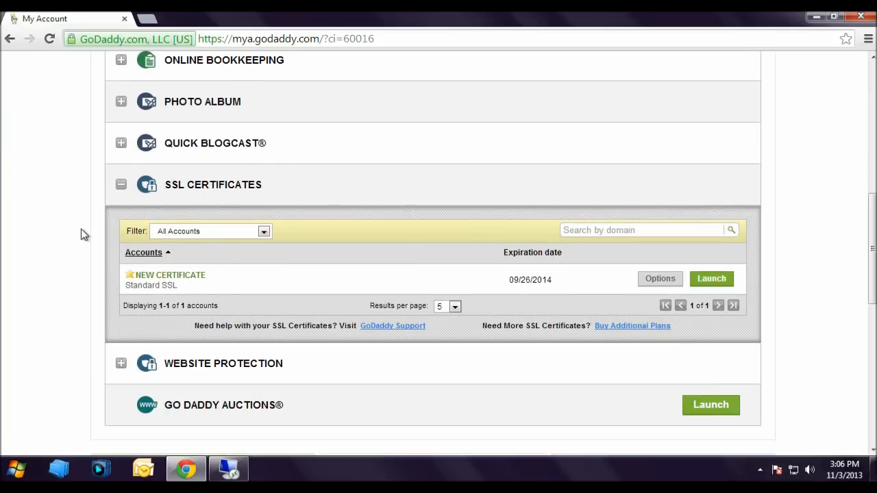
scroll(81, 234, down, 1)
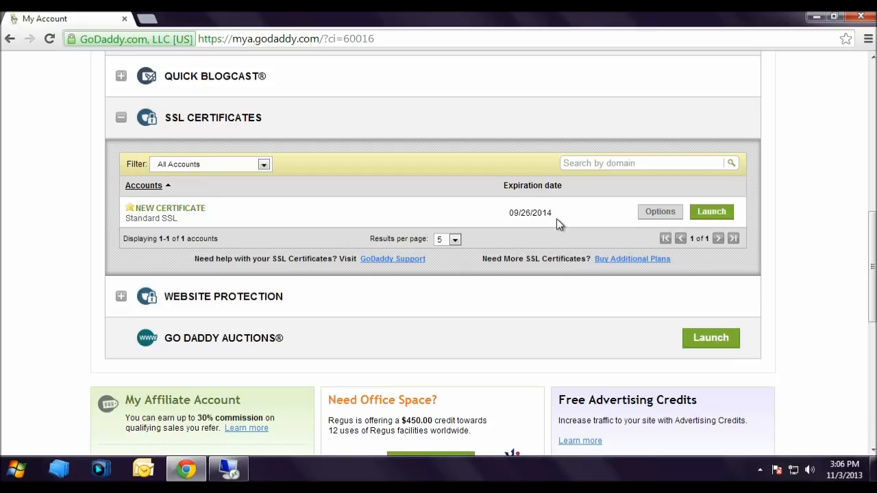
Launch the new Standard SSL certificate and paste the copied CSR into its CSR field
click(717, 213)
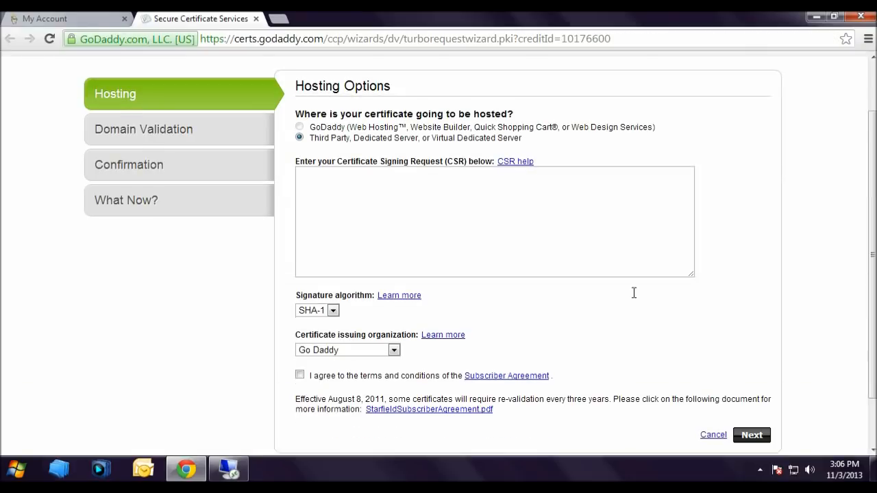
scroll(637, 293, up, 1)
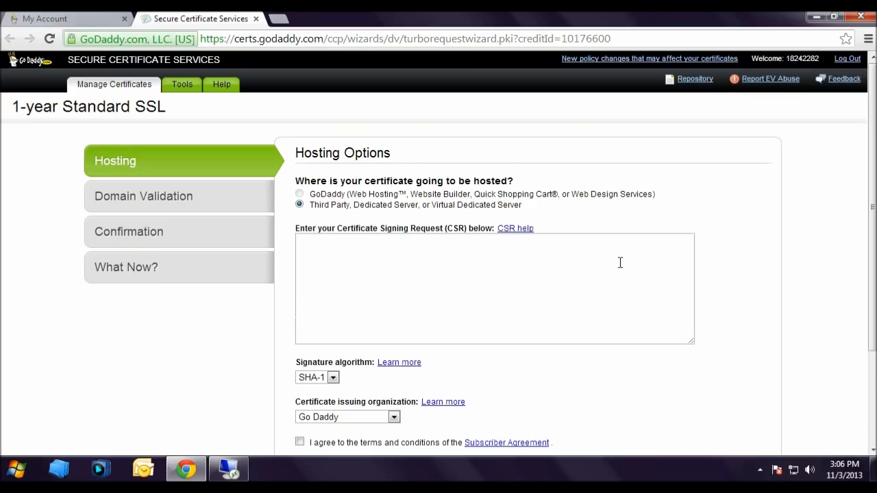
click(337, 264)
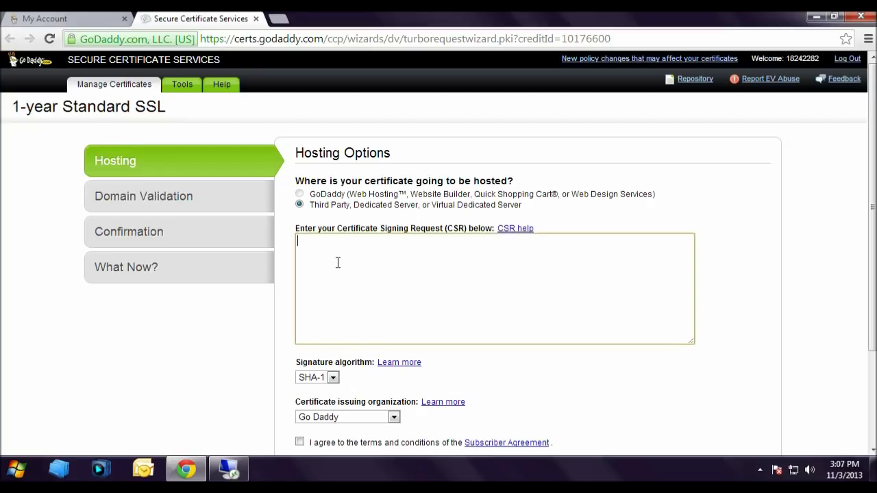
right_click(383, 263)
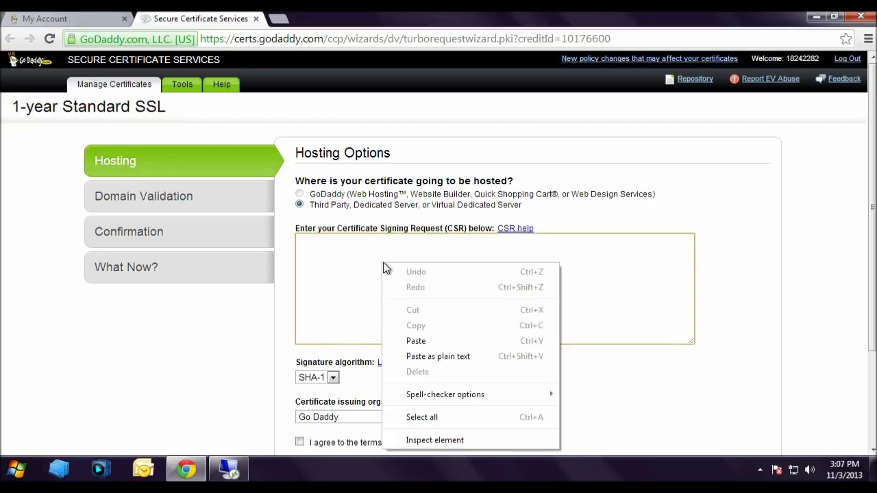
click(420, 340)
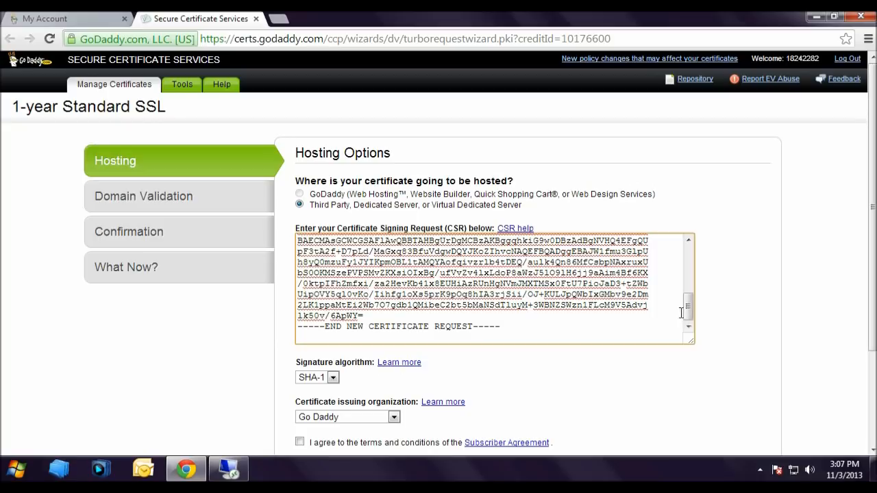
mouse_move(688, 308)
mouse_down()
mouse_move(693, 254)
mouse_move(692, 322)
mouse_up()
scroll(669, 293, down, 1)
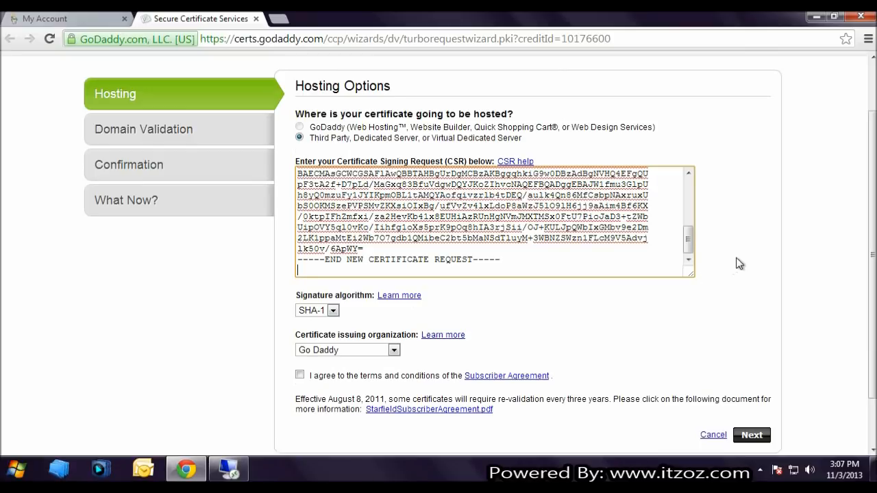
scroll(514, 308, down, 1)
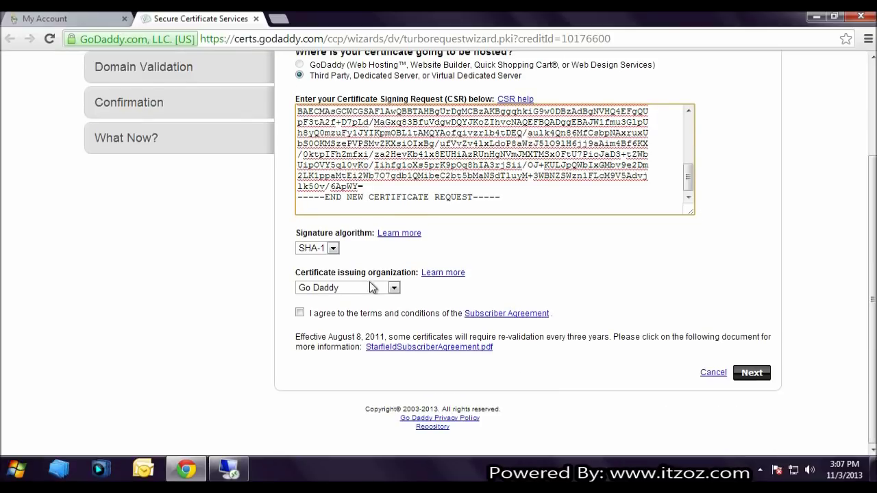
click(333, 250)
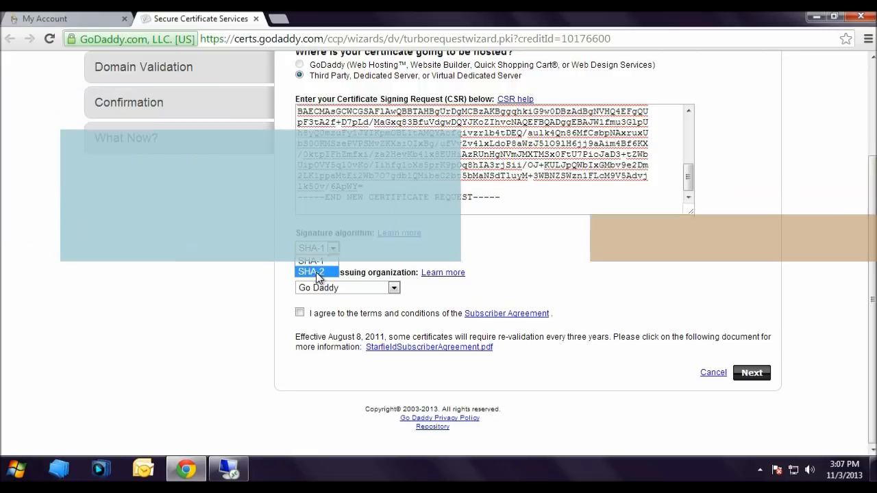
Choose SHA-2 signature, Go Daddy as issuer, accept the subscriber agreement and submit hosting options
click(320, 270)
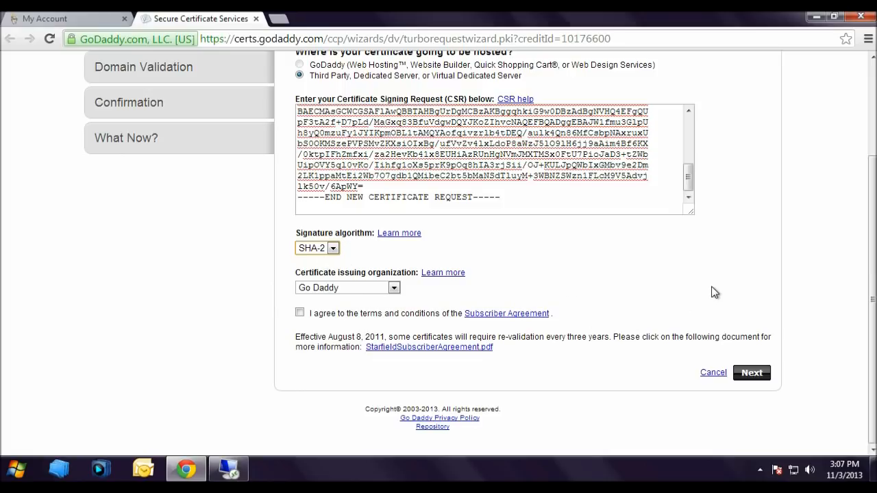
click(395, 287)
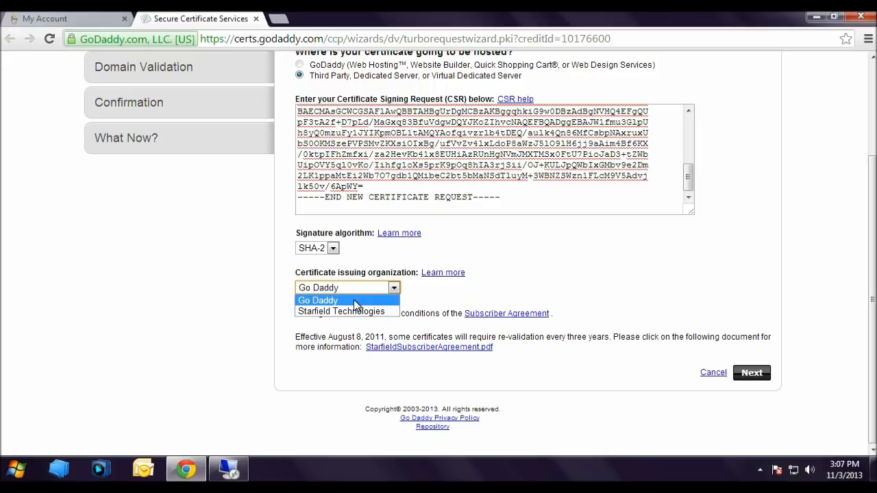
click(322, 300)
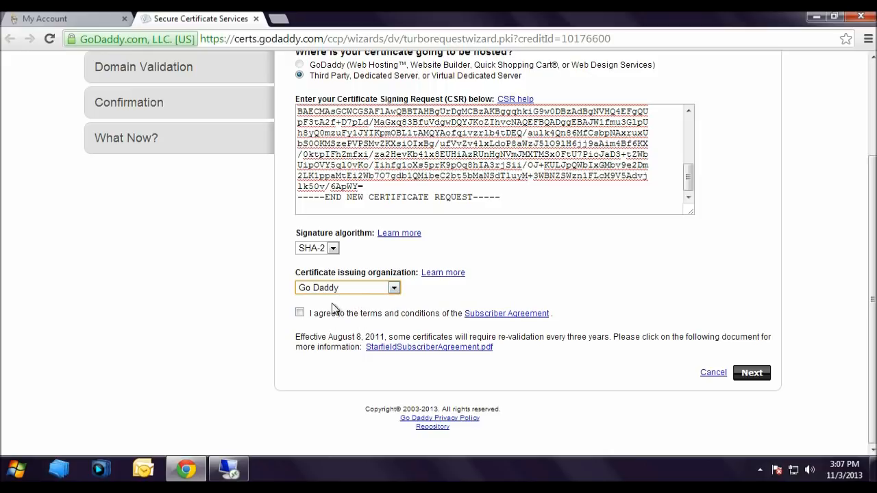
click(300, 313)
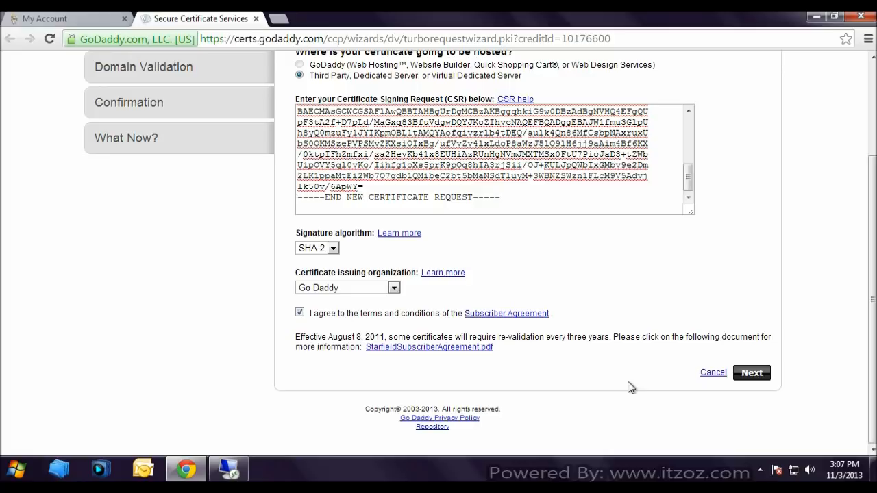
click(754, 373)
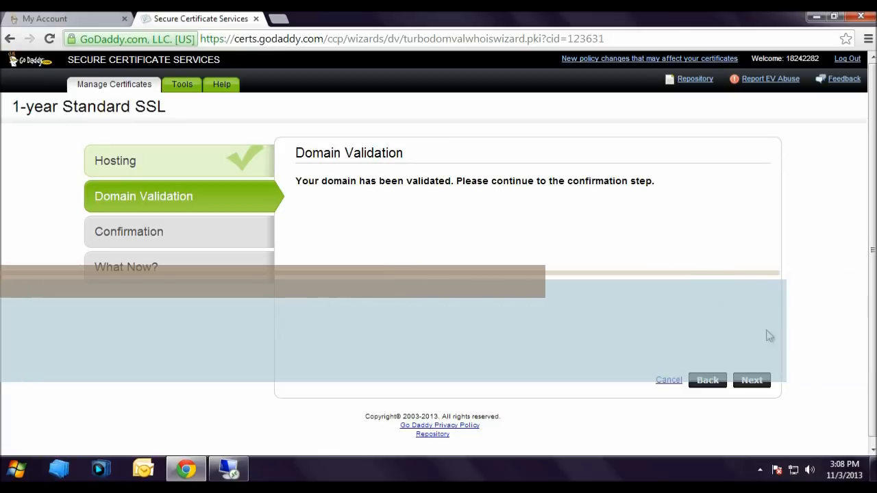
Continue past Domain Validation to the confirmation summary for demossl.itzoz.com
click(752, 380)
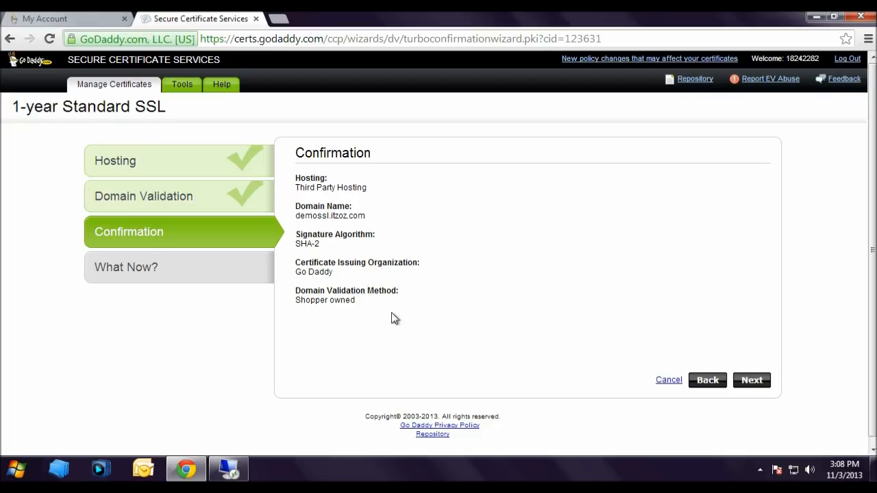
Confirm and finish the request, then view the pending demossl.itzoz.com request details
click(763, 387)
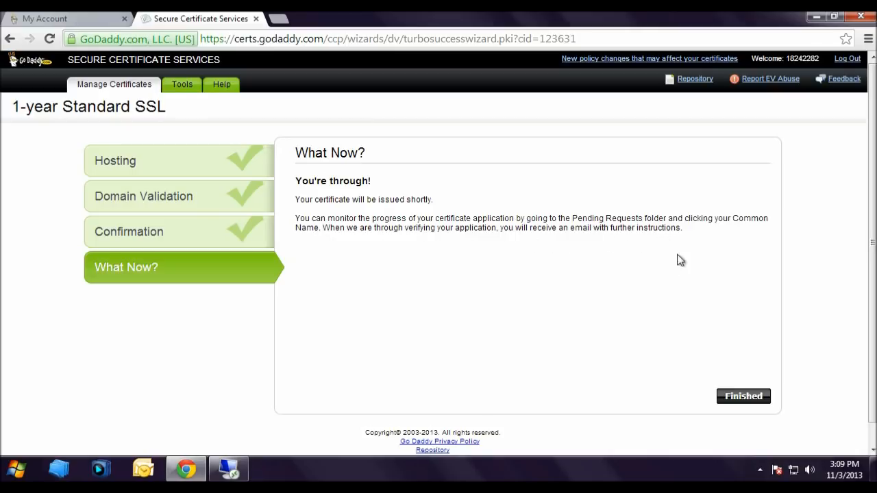
click(738, 402)
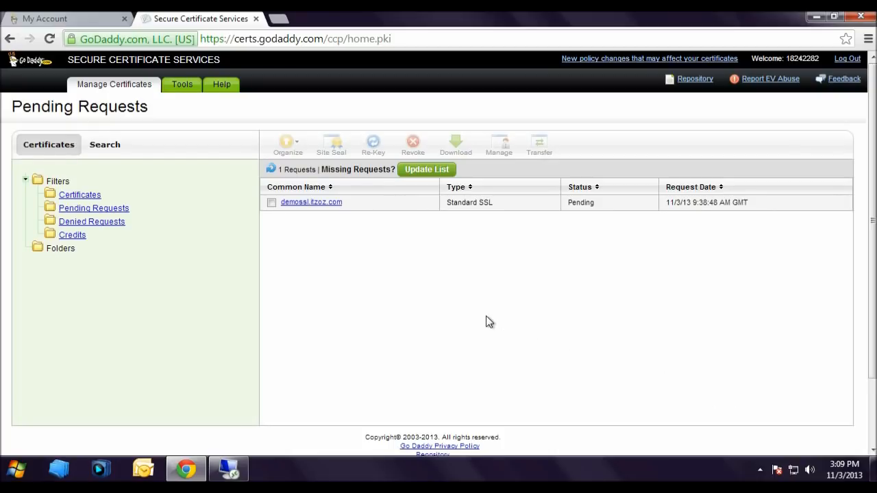
click(316, 203)
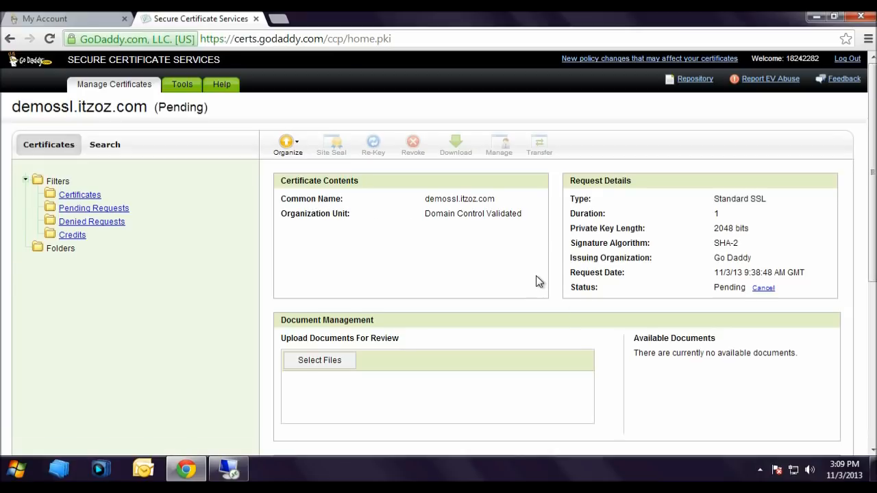
scroll(536, 275, down, 2)
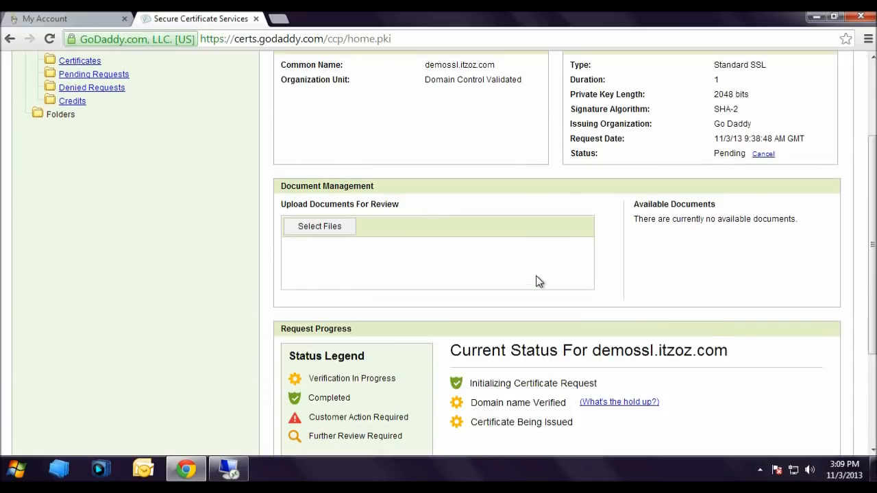
scroll(536, 276, up, 1)
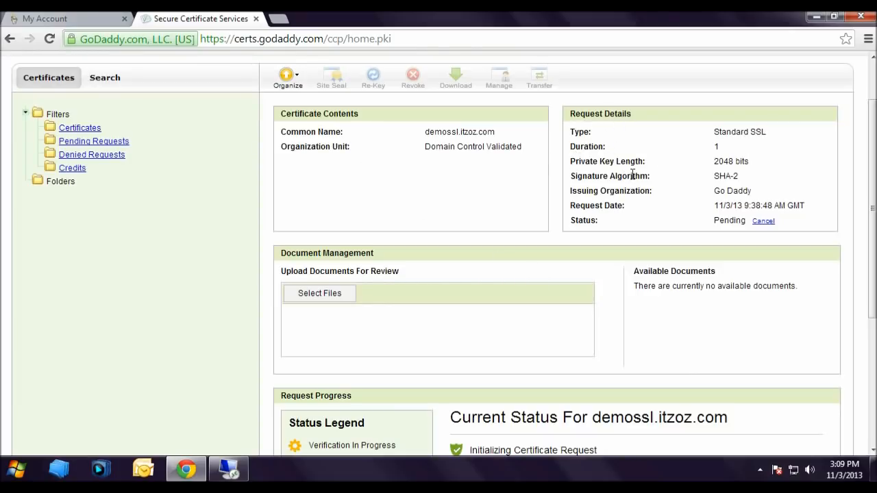
scroll(649, 213, down, 2)
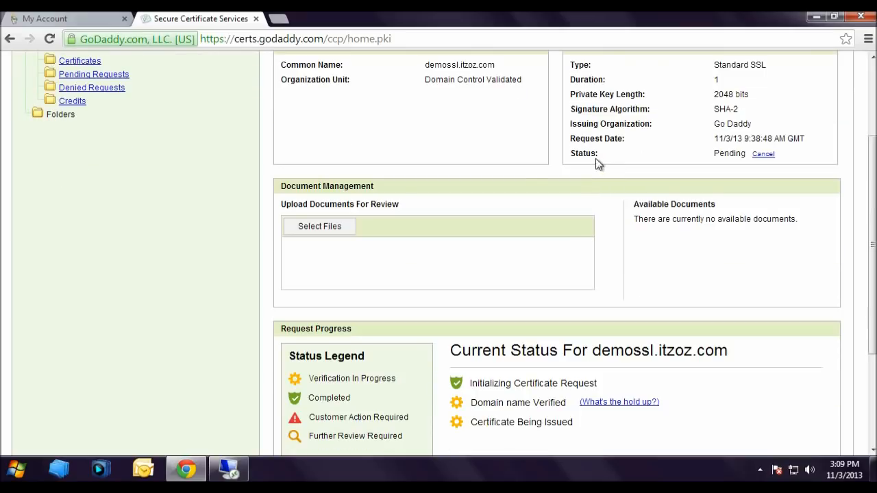
scroll(524, 177, down, 2)
scroll(489, 173, down, 2)
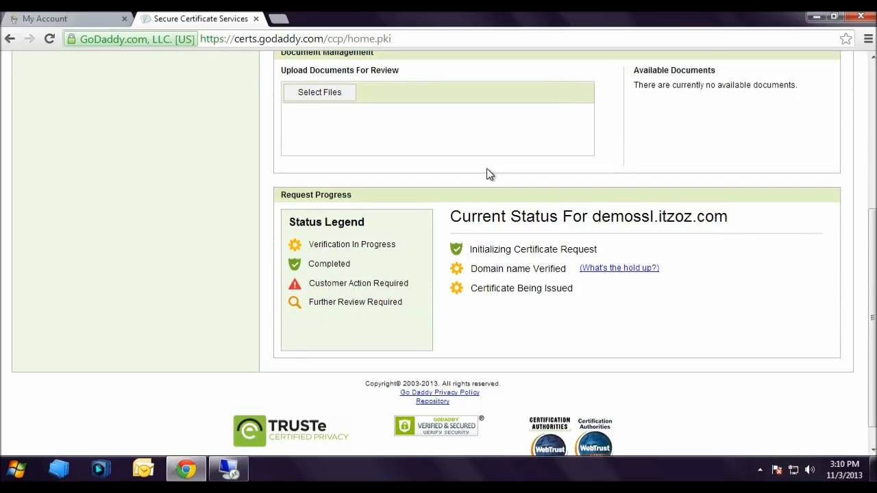
scroll(555, 253, down, 1)
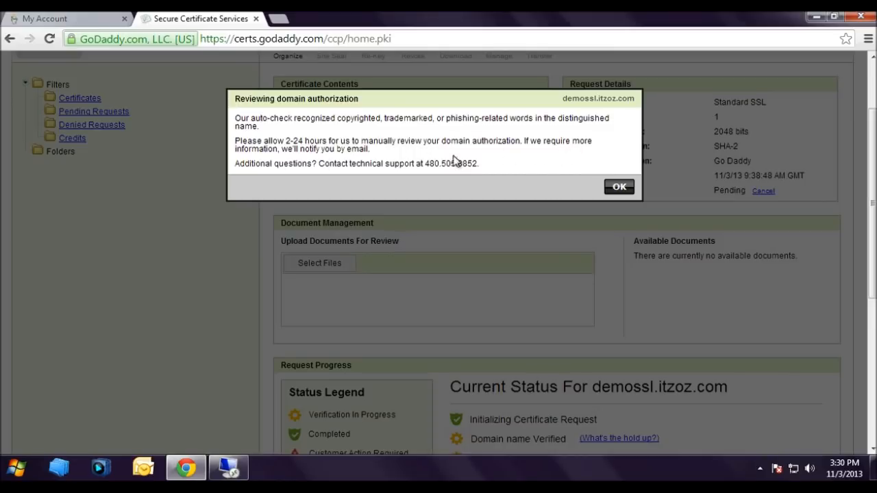
Acknowledge the Reviewing domain authorization notice on the pending request
click(619, 187)
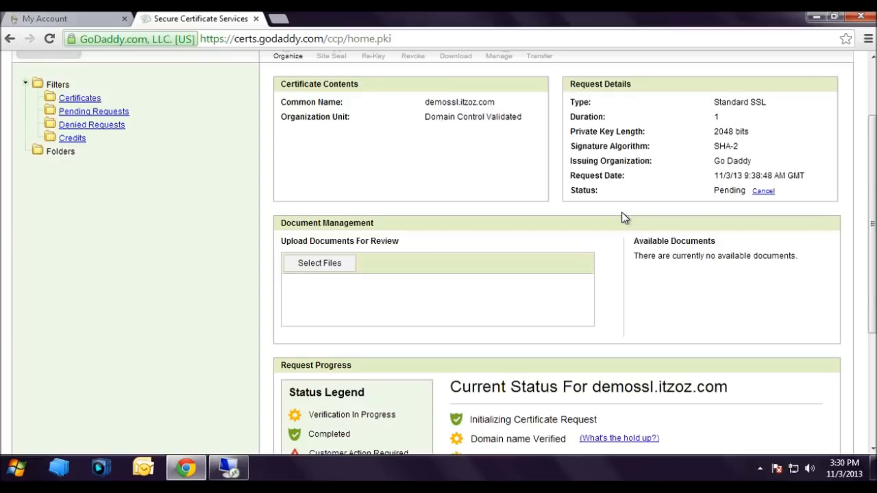
scroll(623, 217, down, 3)
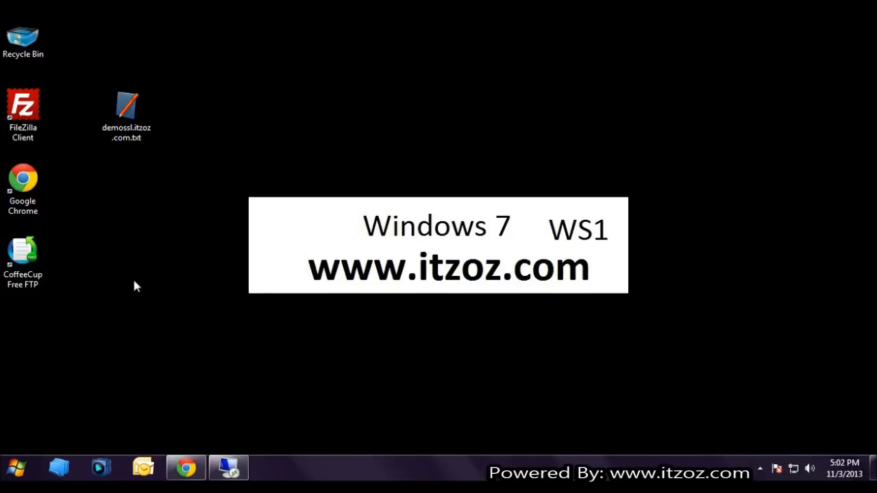
From the account's SSL Certificates list, launch management for demossl.itzoz.com
click(185, 469)
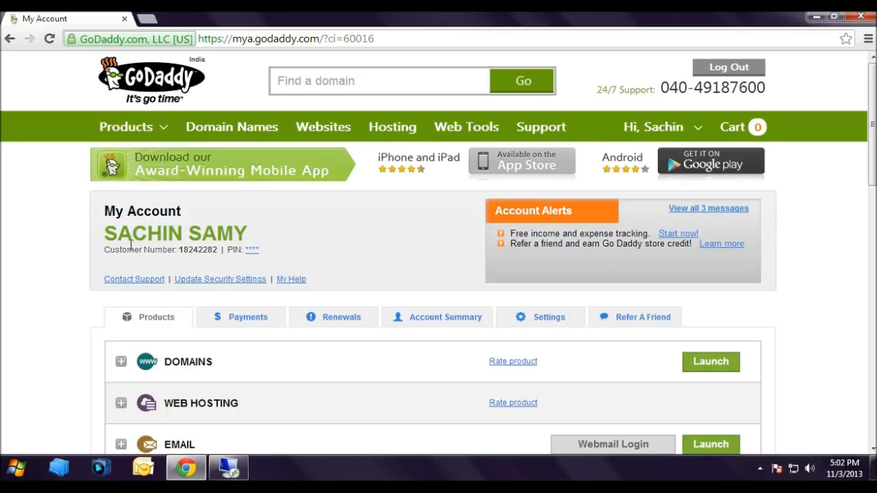
scroll(57, 251, down, 3)
scroll(57, 251, down, 3)
scroll(61, 261, down, 2)
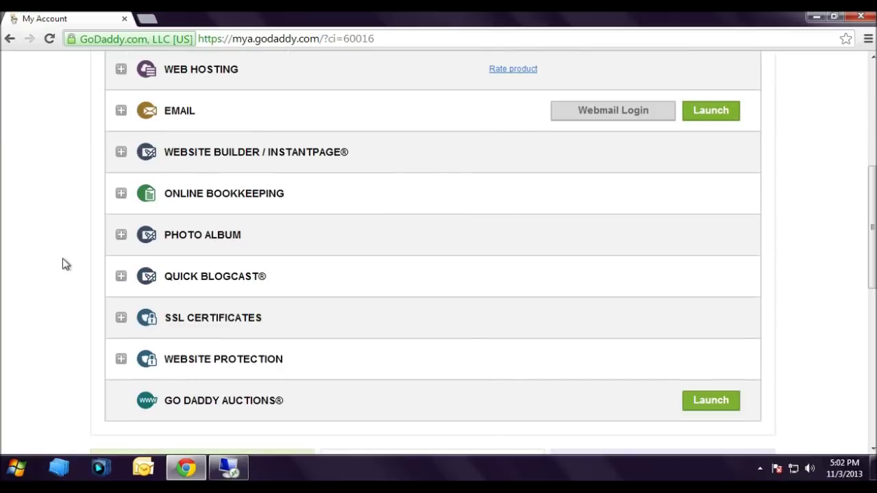
click(121, 318)
scroll(71, 272, down, 3)
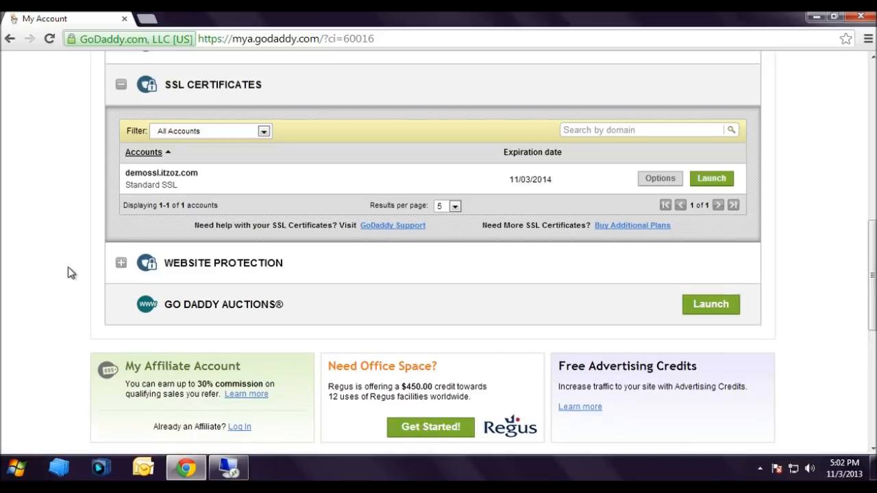
click(711, 178)
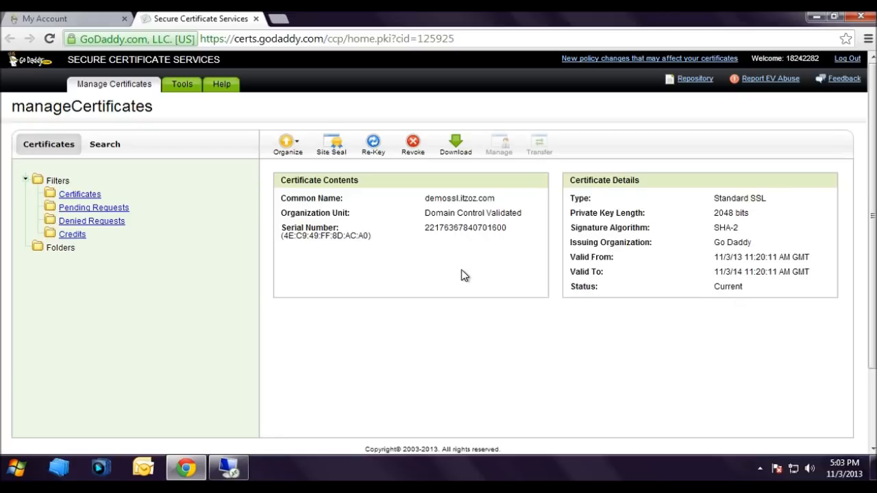
Bring up the Download Certificate panel for demossl.itzoz.com
click(456, 144)
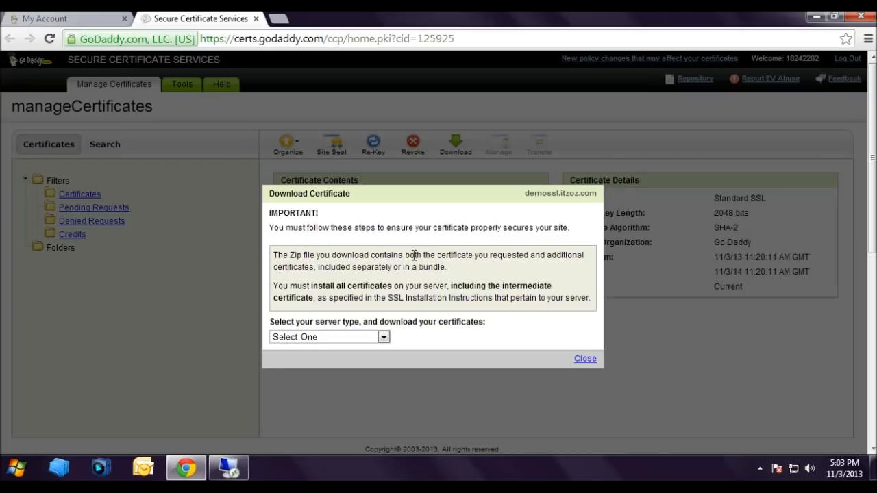
Download the certificate zip with IIS7 as the server type
click(384, 338)
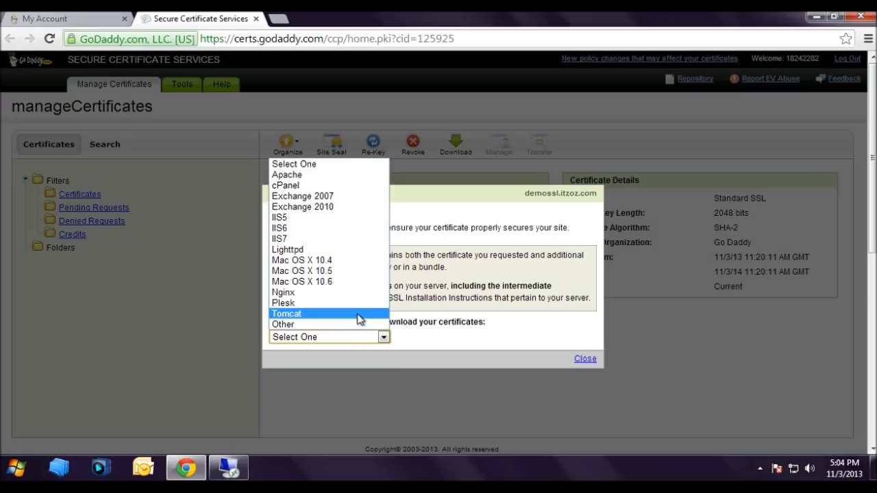
click(344, 240)
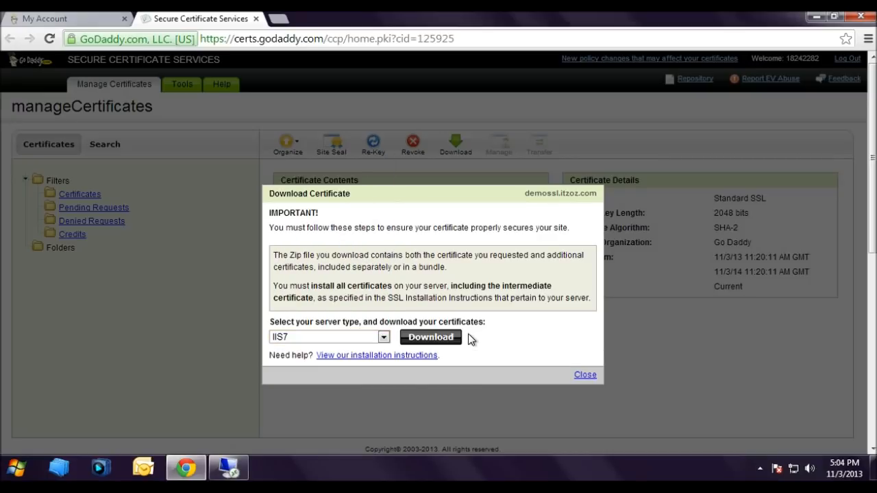
click(431, 337)
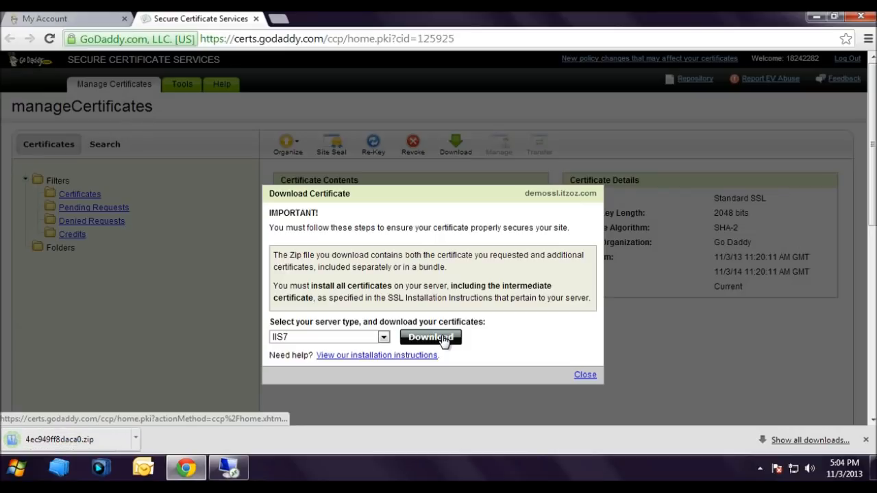
Show the downloaded certificate zip in its Downloads folder from Chrome's downloads list
click(797, 444)
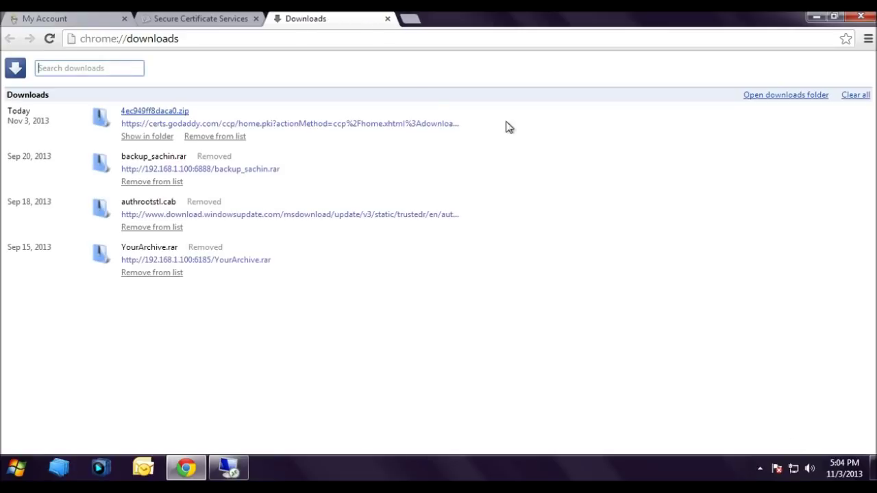
click(145, 136)
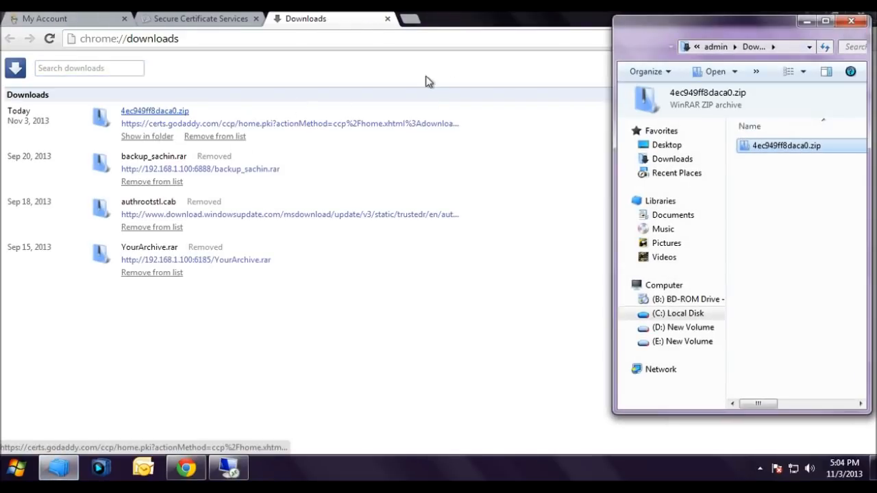
click(387, 19)
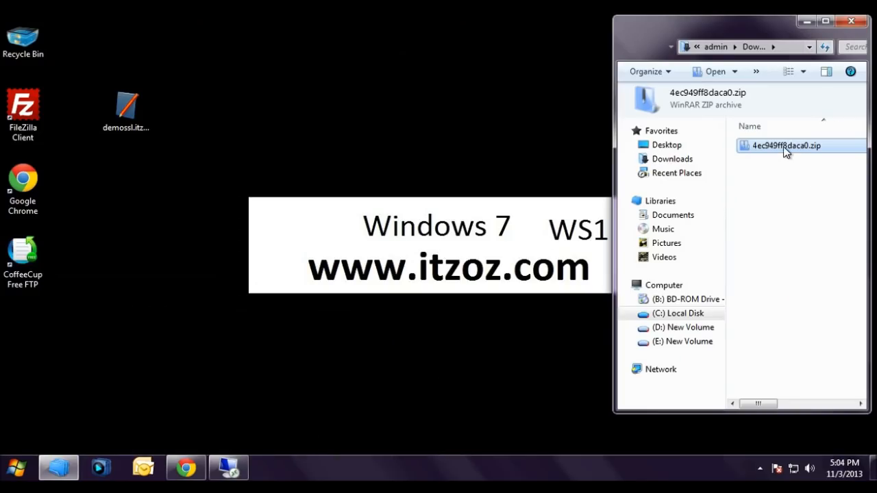
Move the certificate zip from Downloads onto the desktop and select it there
drag(785, 147, 307, 100)
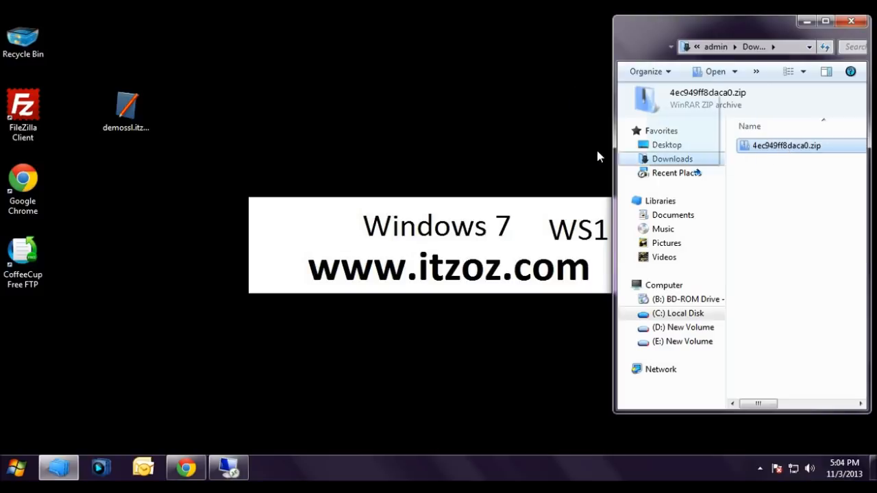
click(852, 22)
click(331, 34)
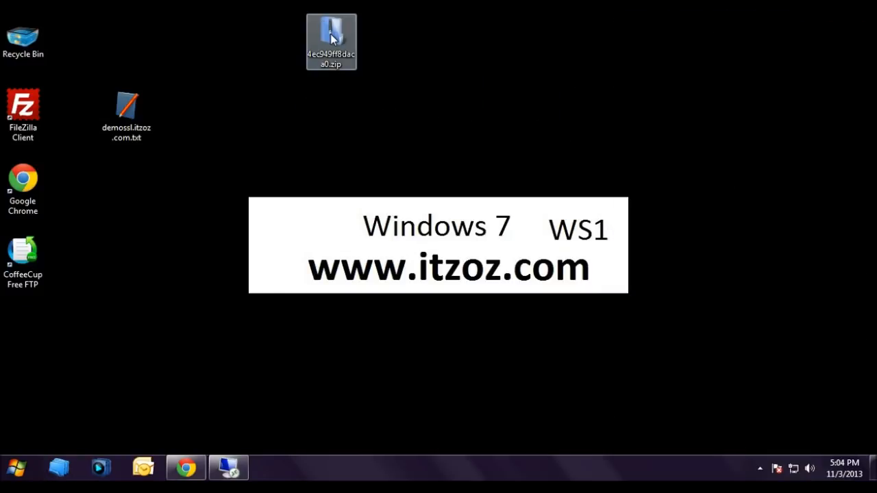
Inspect the zip in WinRAR, confirming it holds 4ec949ff8daca0.crt and a .p7b file
double_click(331, 34)
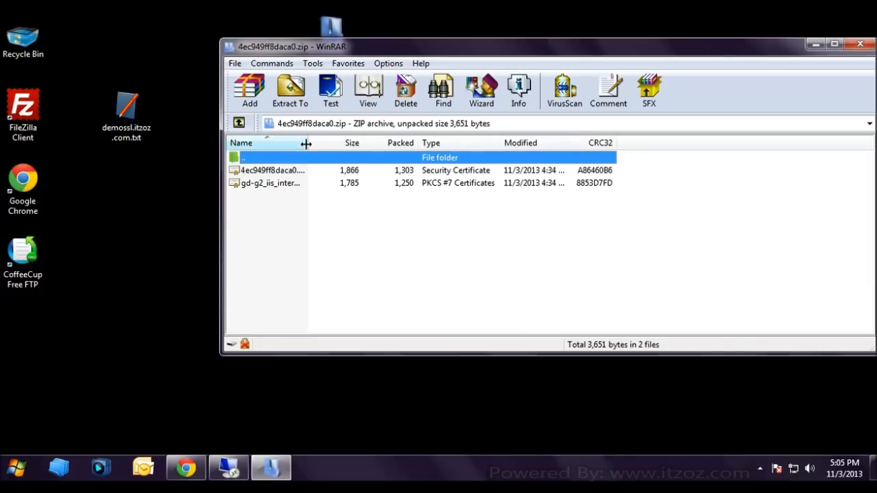
drag(309, 144, 424, 143)
click(274, 170)
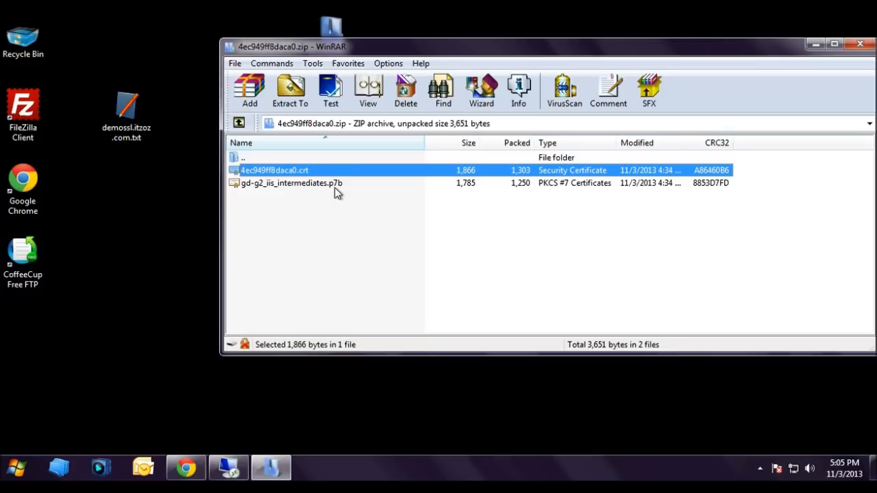
click(860, 45)
Copy the certificate zip on the desktop and switch to the remote server session
click(331, 41)
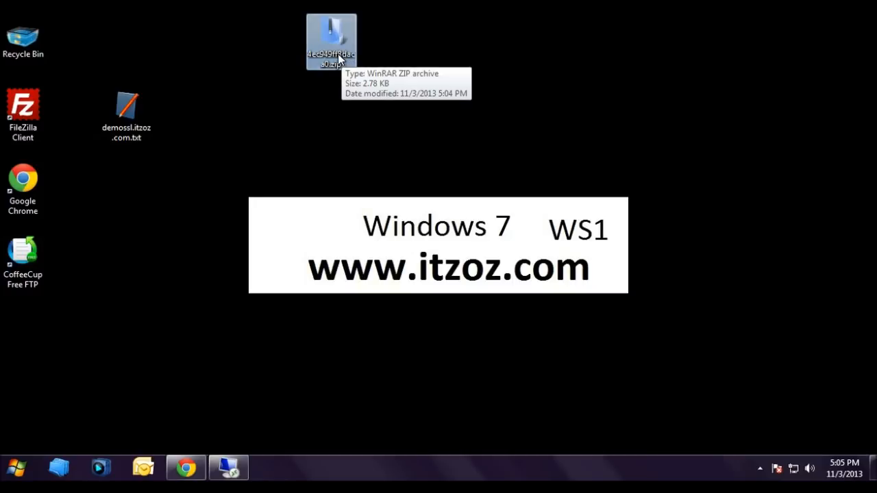
right_click(337, 53)
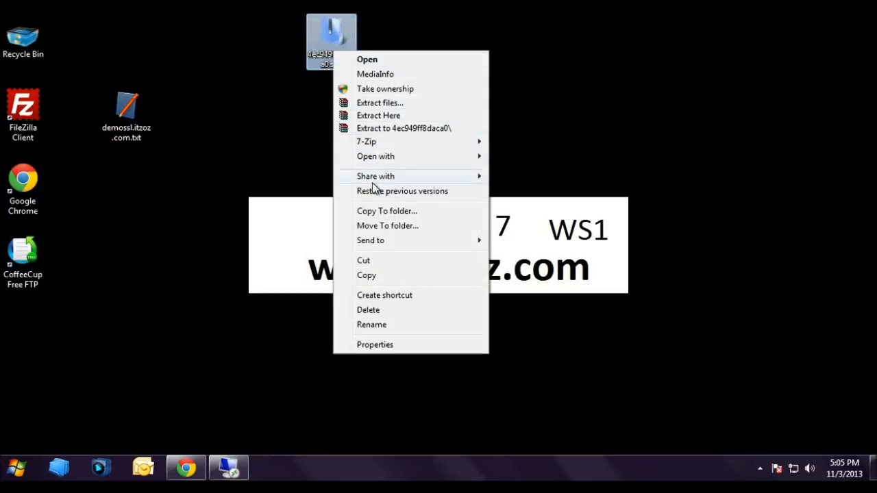
click(377, 274)
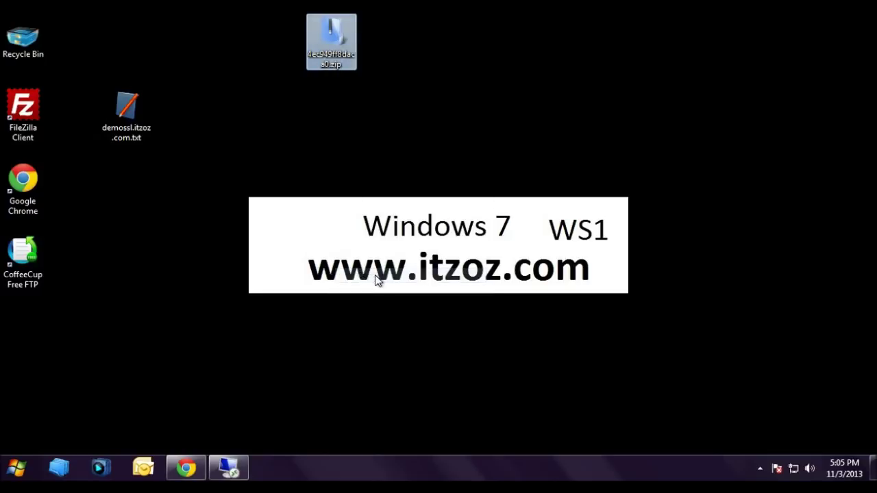
click(345, 138)
click(229, 469)
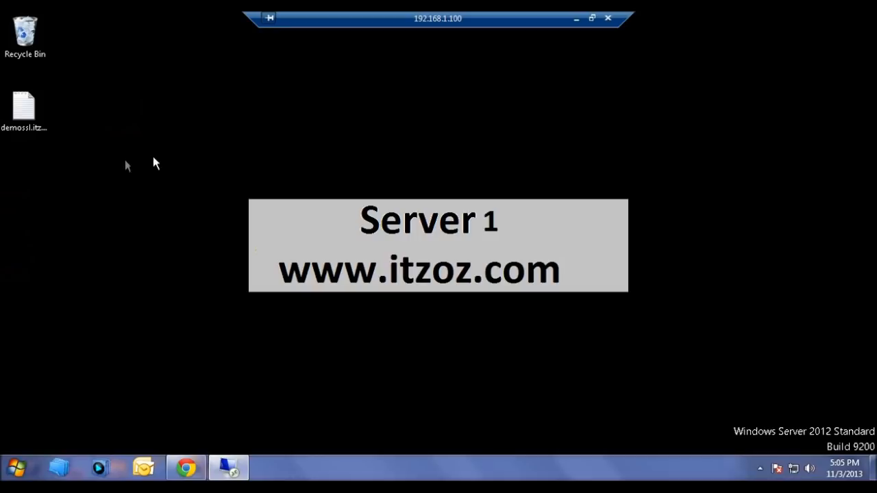
Paste the certificate zip onto the remote server's desktop
right_click(43, 165)
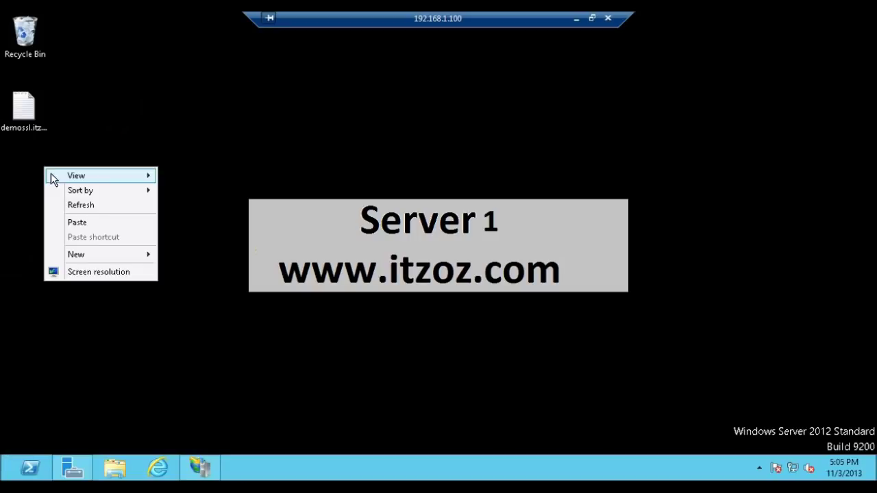
click(78, 224)
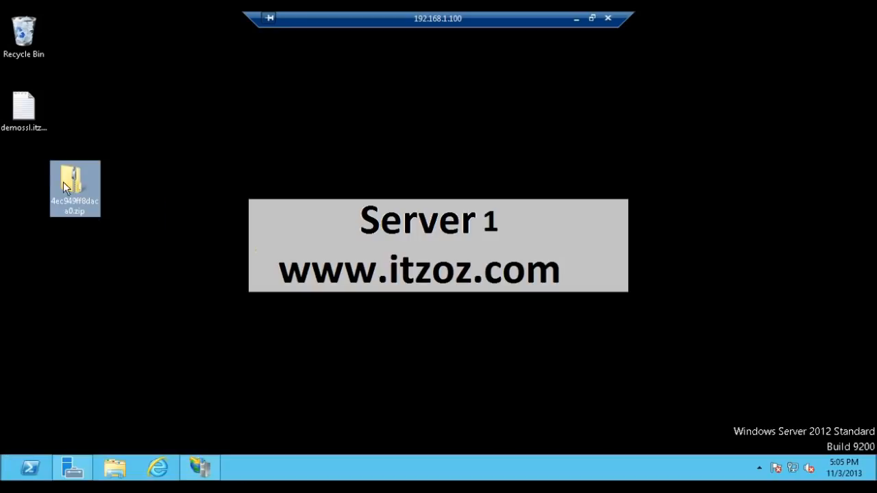
Extract the zip into its own desktop folder holding the .crt and .p7b files
right_click(28, 179)
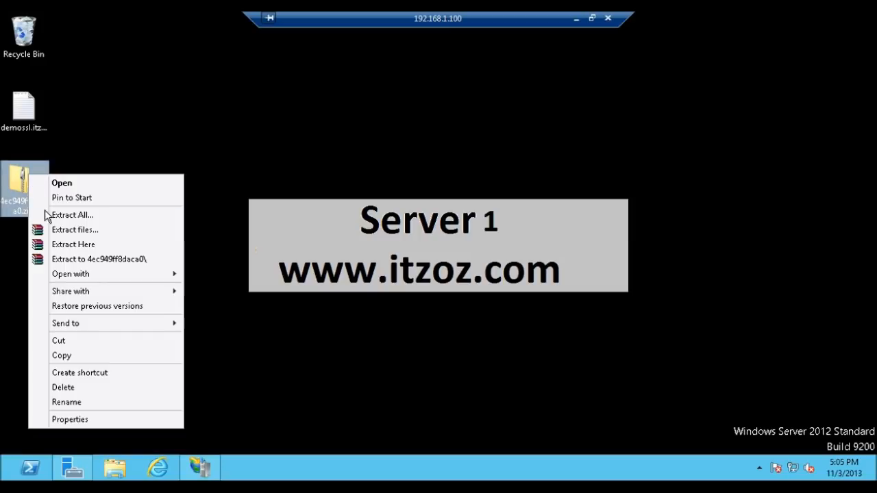
click(75, 229)
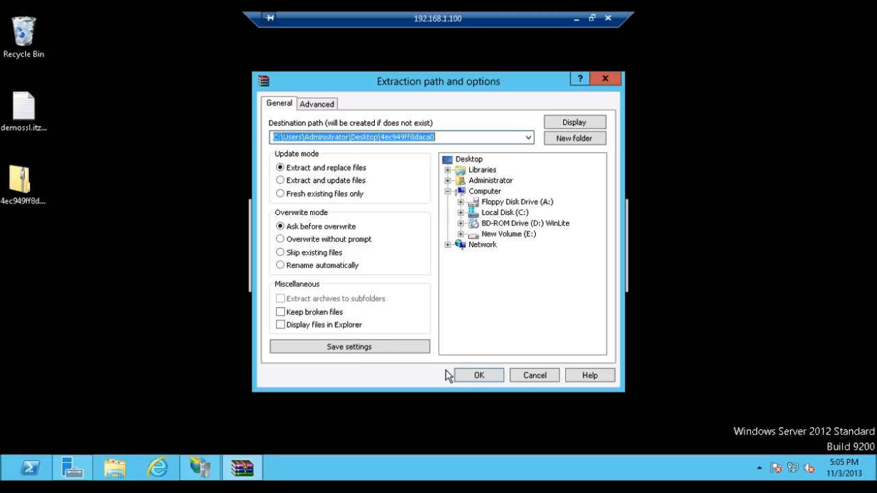
click(469, 373)
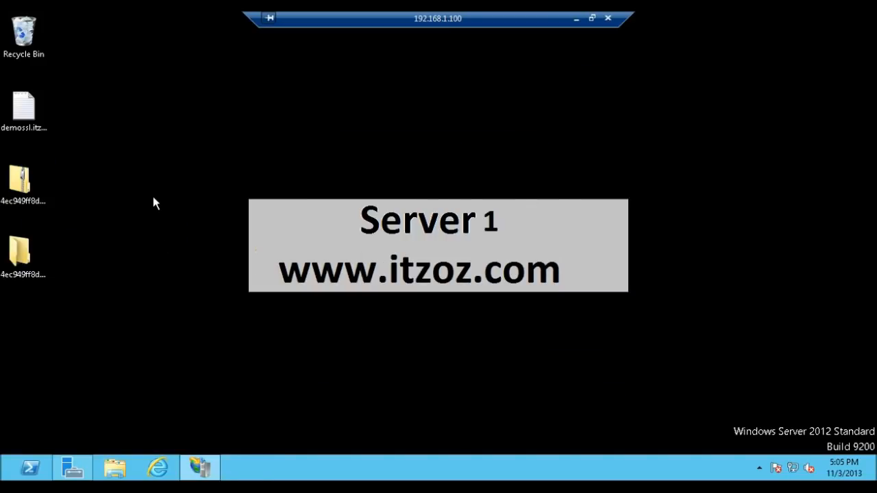
click(23, 257)
View the extracted 4ec949ff8daca0 folder's .crt certificate and gd-g2_iis_intermediates.p7b file
double_click(23, 257)
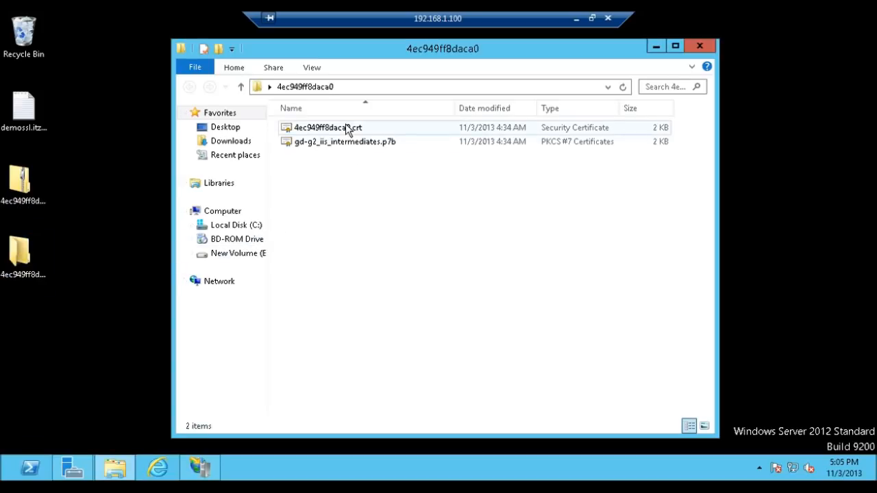
click(345, 128)
click(364, 144)
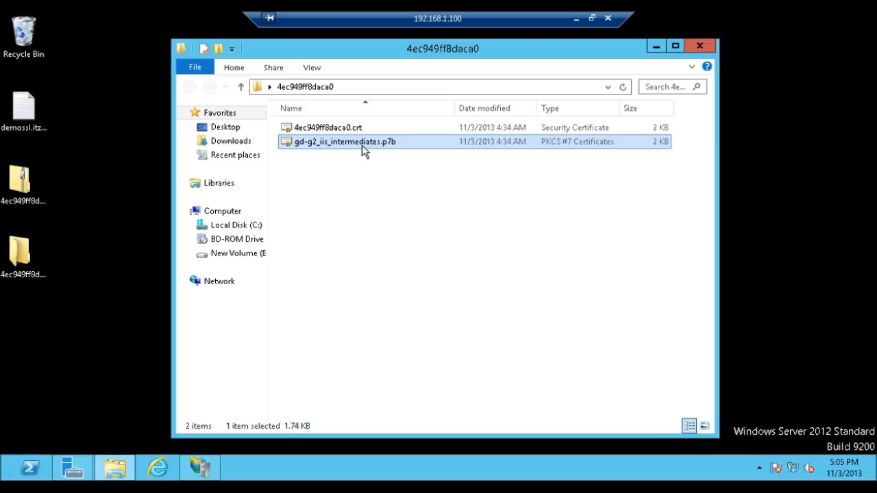
click(384, 207)
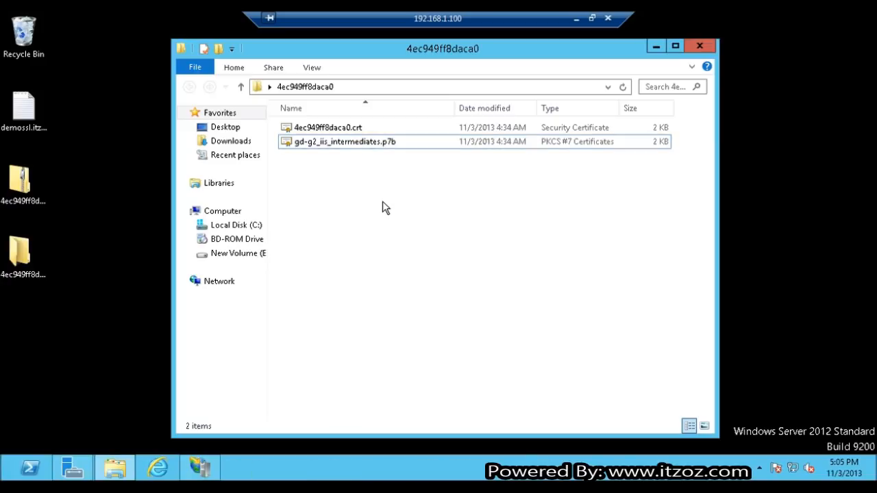